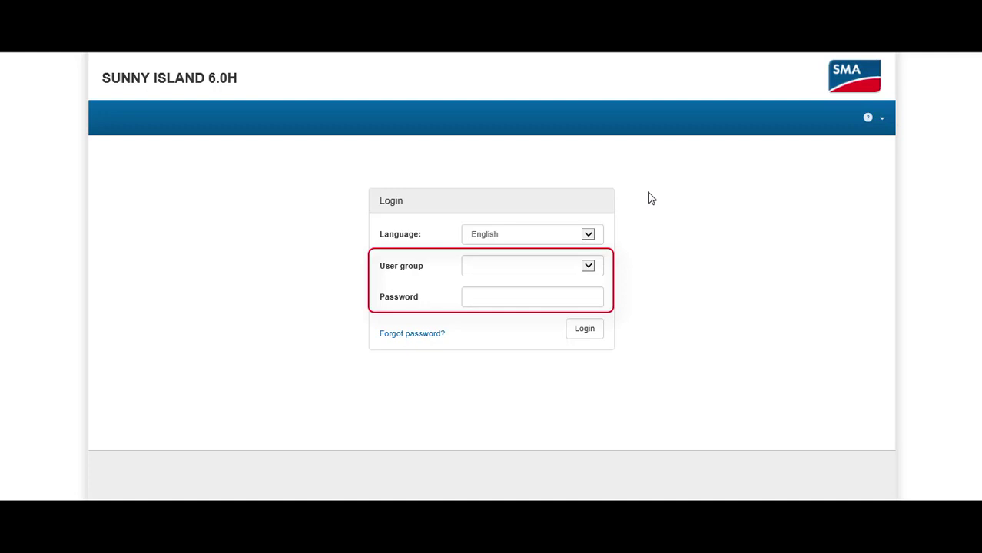
Step: Log in under the Installer user group with the installer password and review Network configuration
click(587, 266)
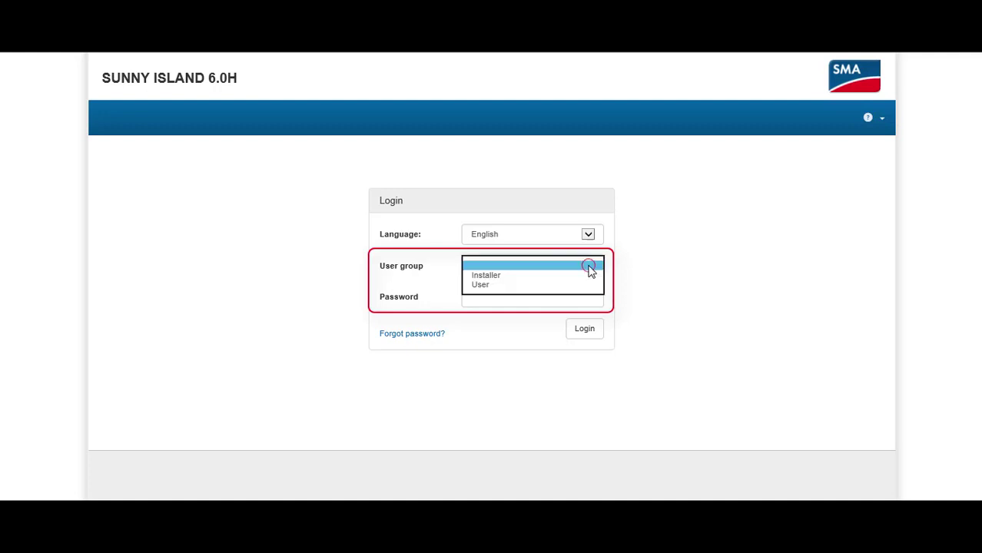
click(535, 277)
click(522, 296)
text(1111)
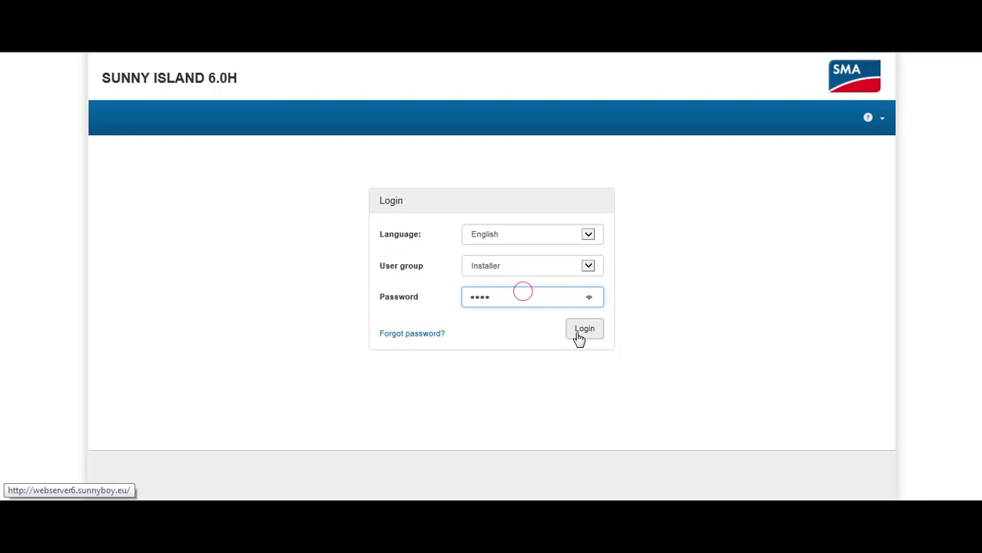
click(580, 332)
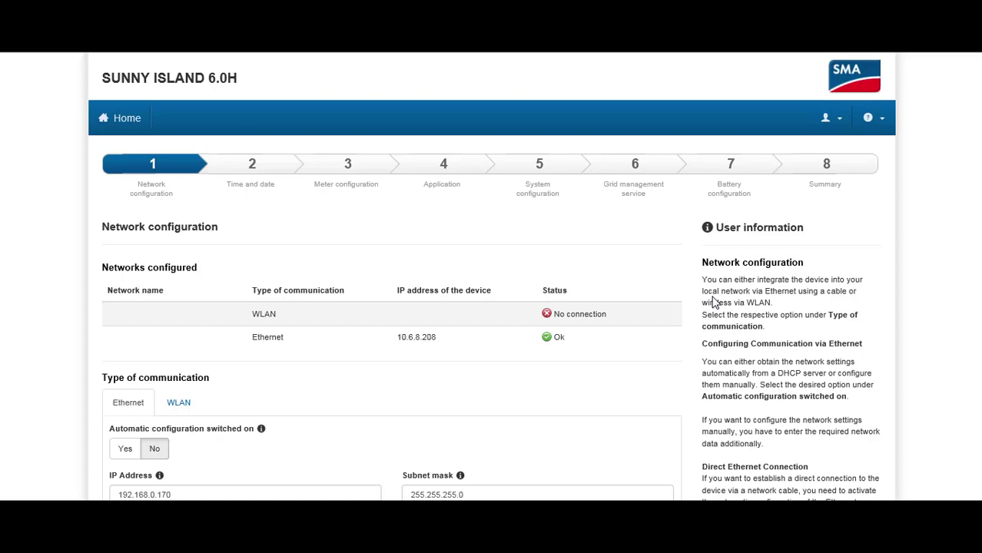
scroll(712, 302, down, 3)
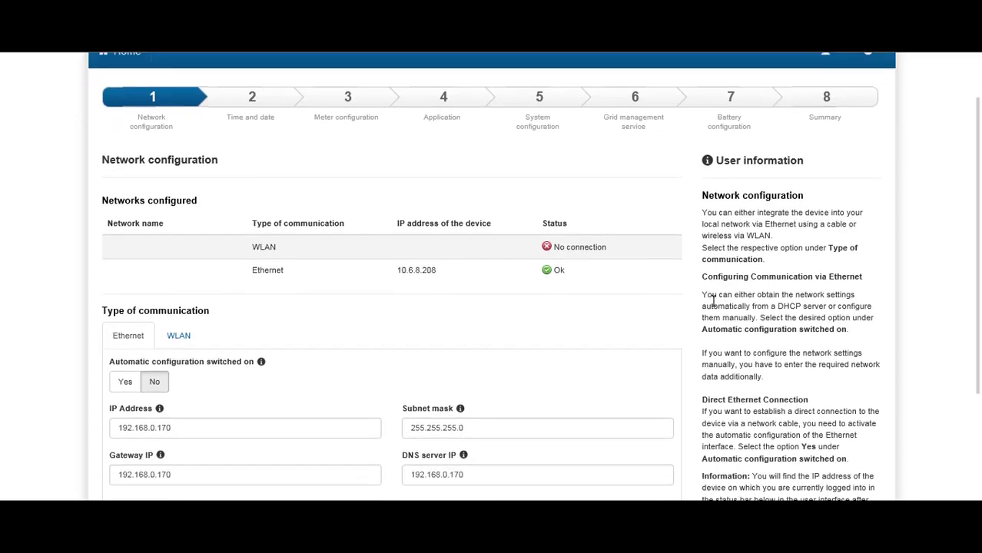
Step: Save the network settings and keep the UTC+01:00 Amsterdam time zone with automatic sync
click(656, 383)
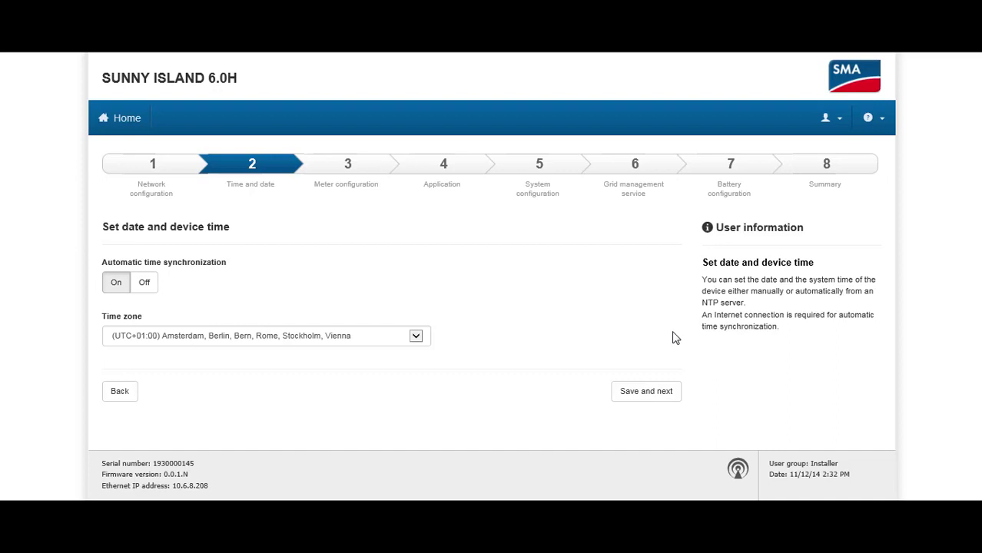
click(339, 343)
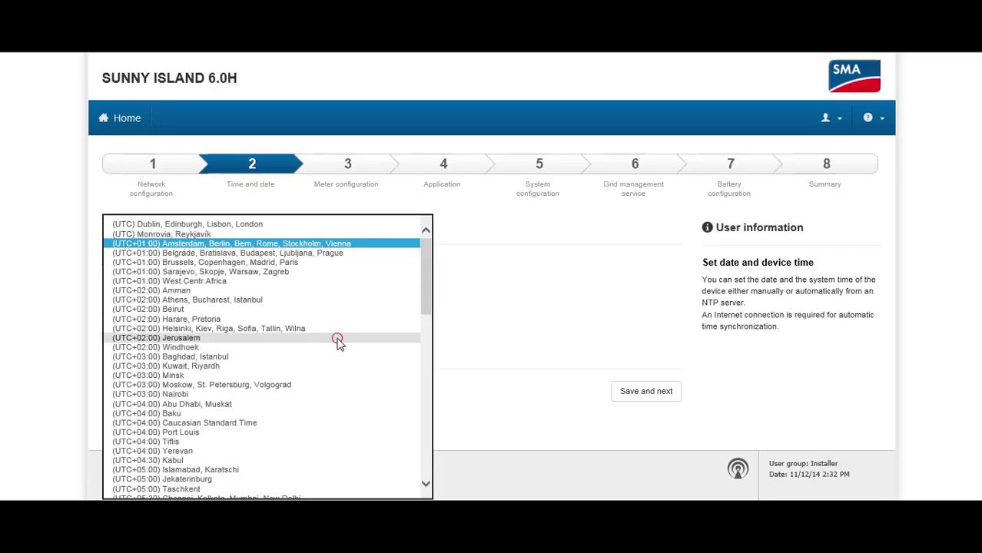
click(330, 247)
click(518, 316)
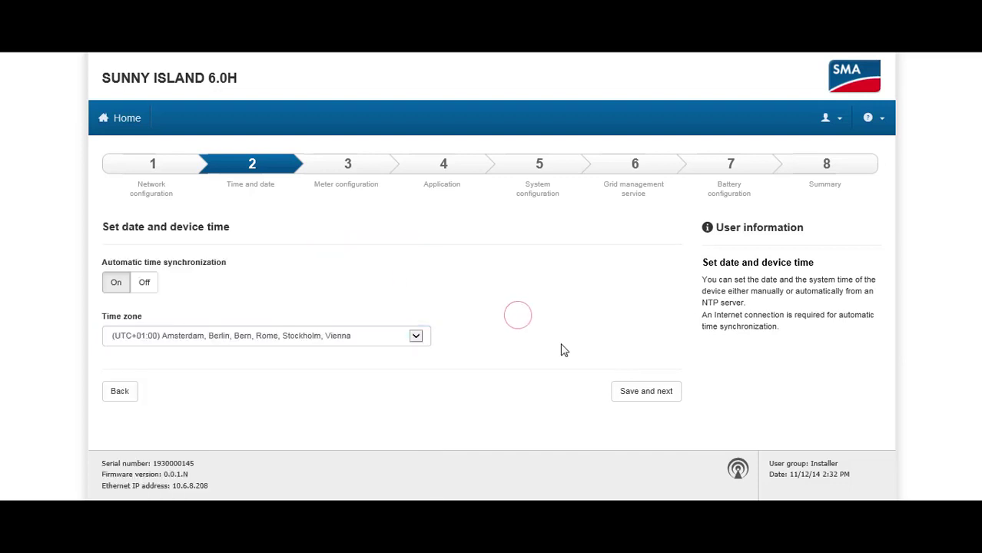
click(632, 400)
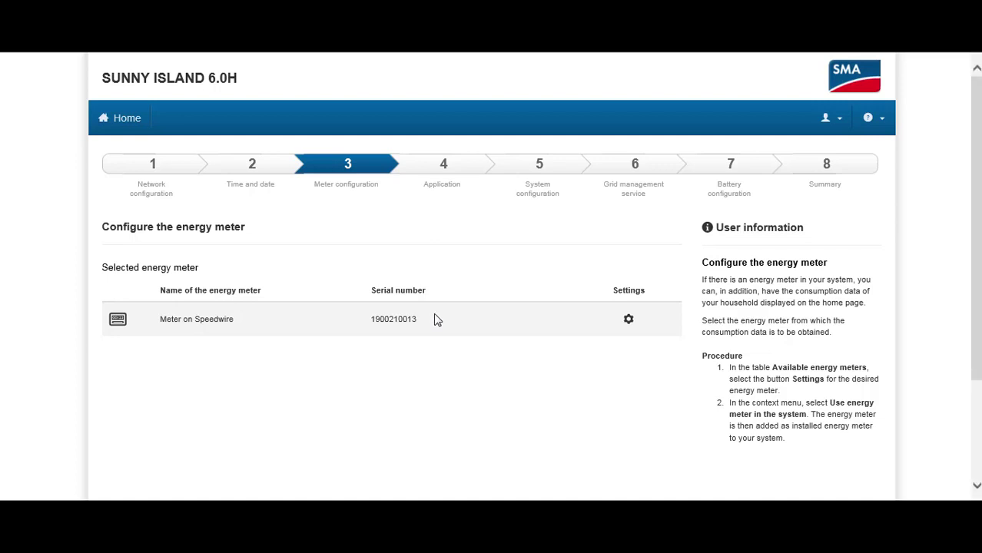
Step: Scroll the energy meter page to confirm Meter on Speedwire is selected
scroll(434, 318, down, 3)
Step: Save the meter setup and start a new system configuration, resetting inverter parameters to defaults
click(653, 446)
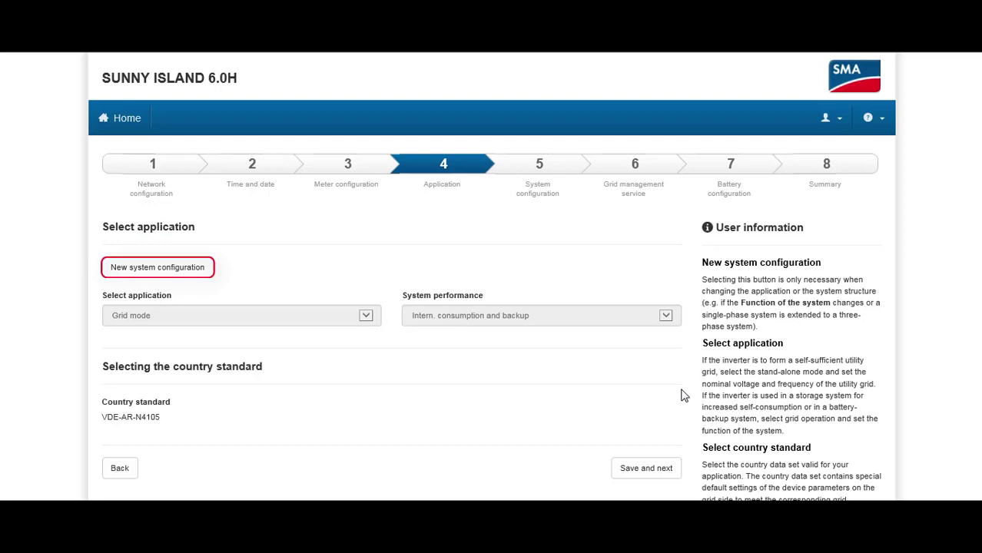
click(163, 275)
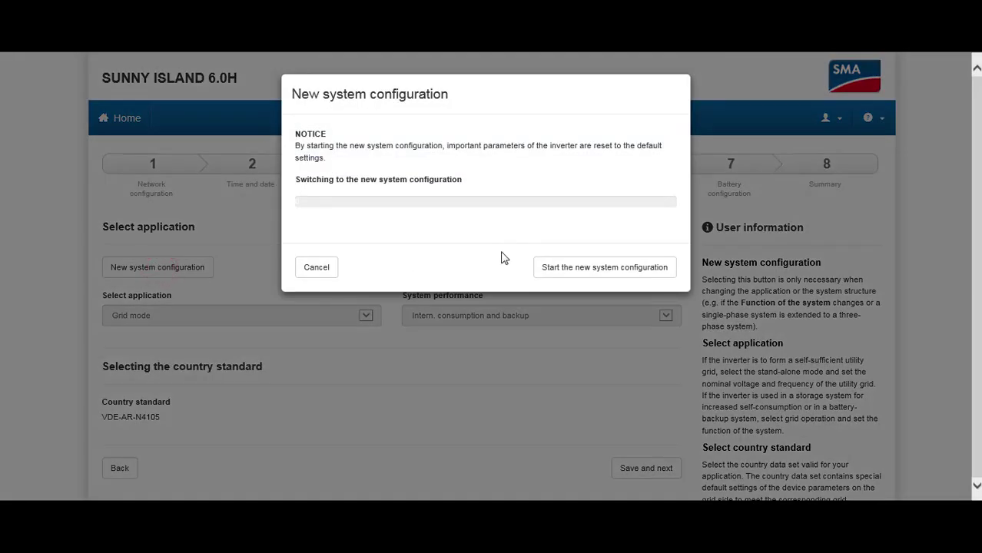
click(555, 270)
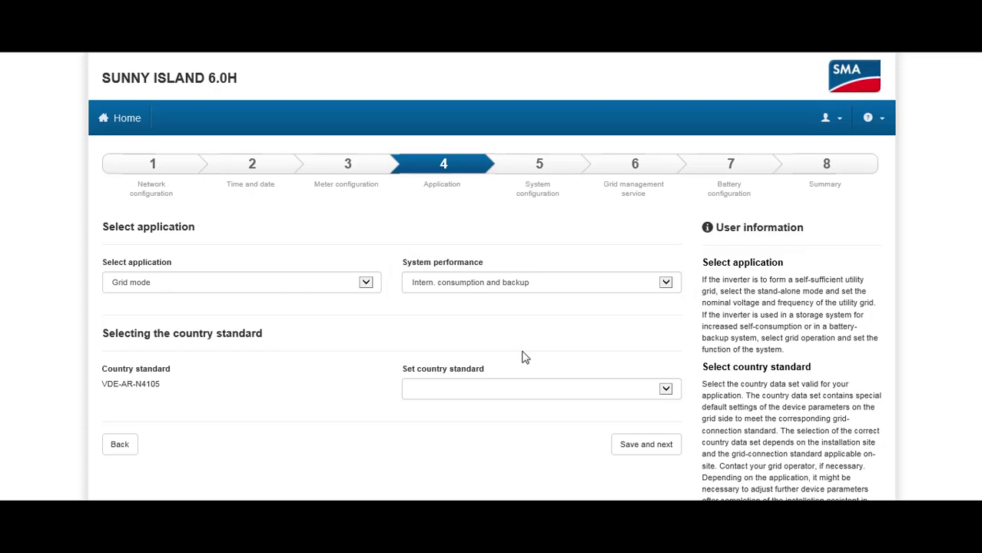
Step: Save the application as Grid mode, Internal consumption only, country standard VDE-AR-N4105
click(368, 283)
click(367, 283)
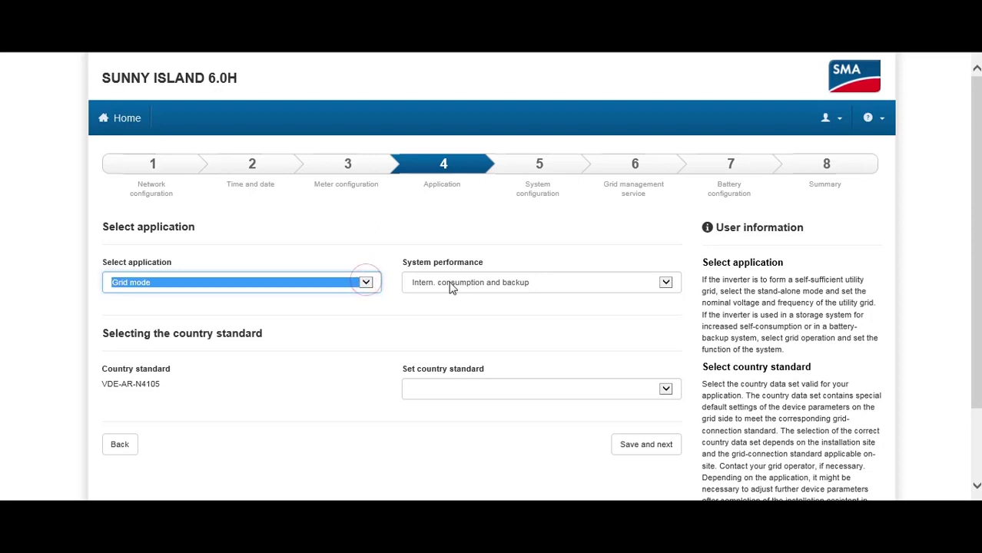
click(451, 284)
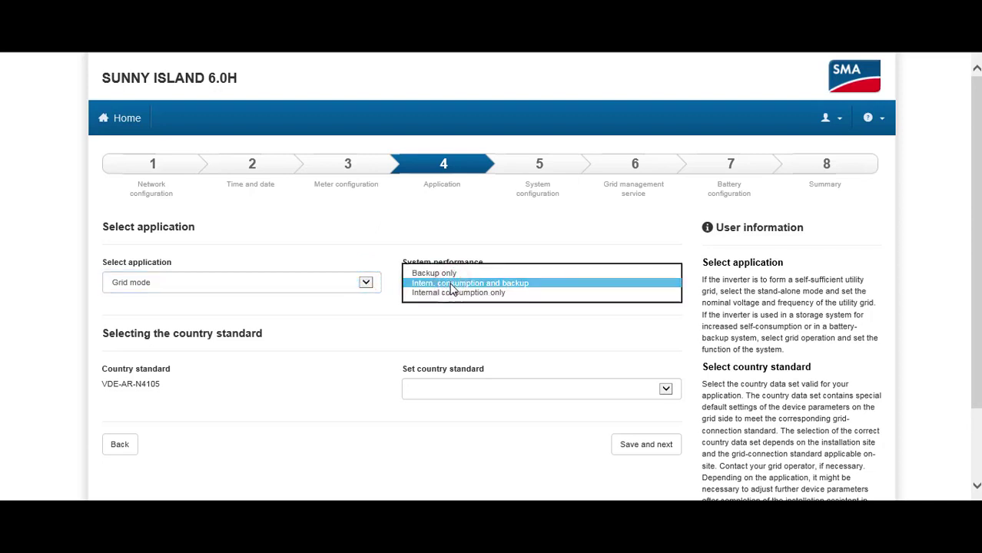
click(449, 293)
click(449, 299)
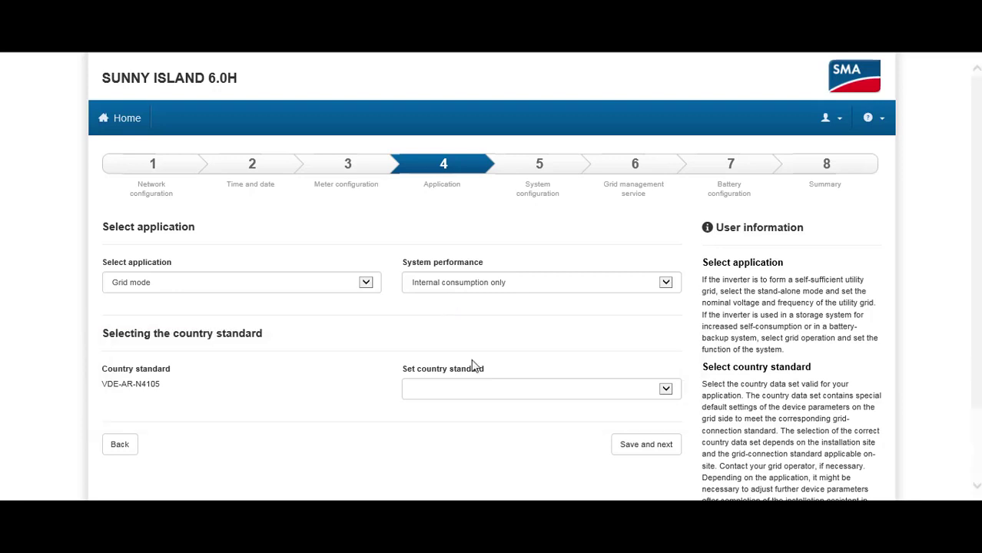
click(558, 390)
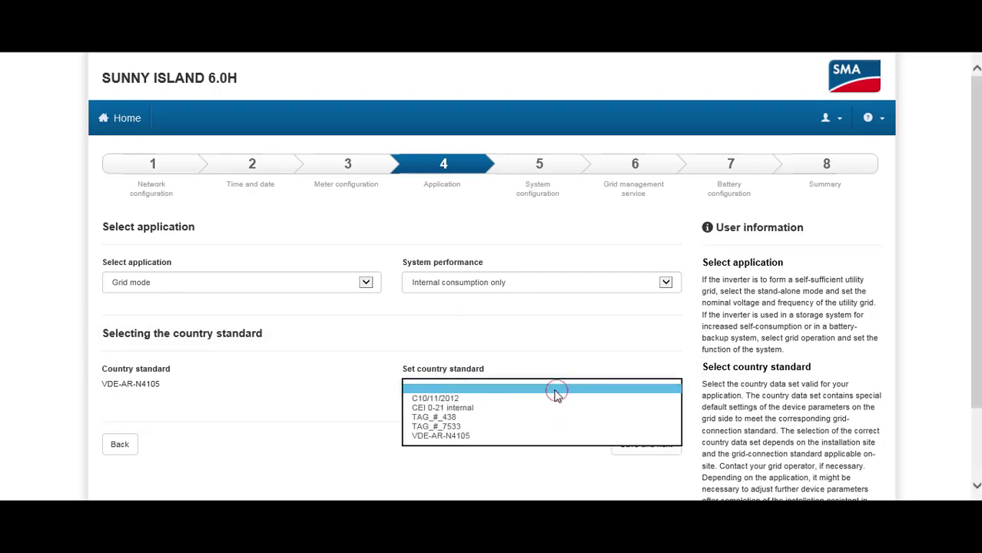
click(470, 435)
click(482, 417)
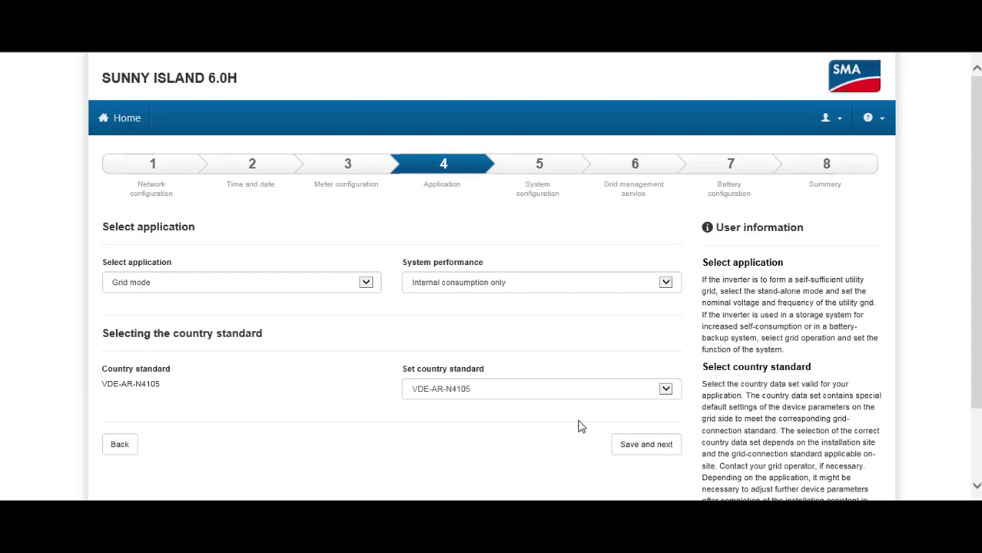
click(641, 444)
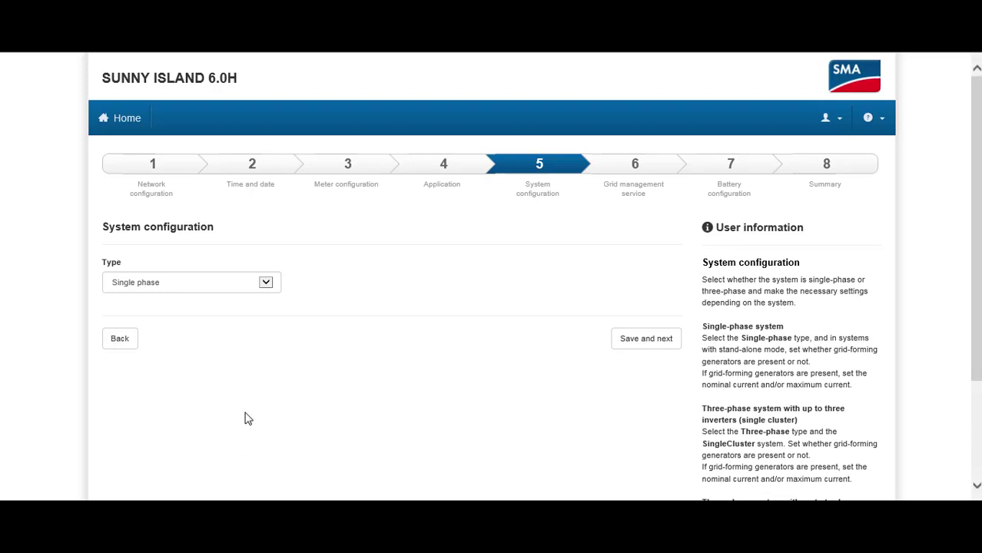
Step: Keep the system type at Single phase and save it
click(264, 283)
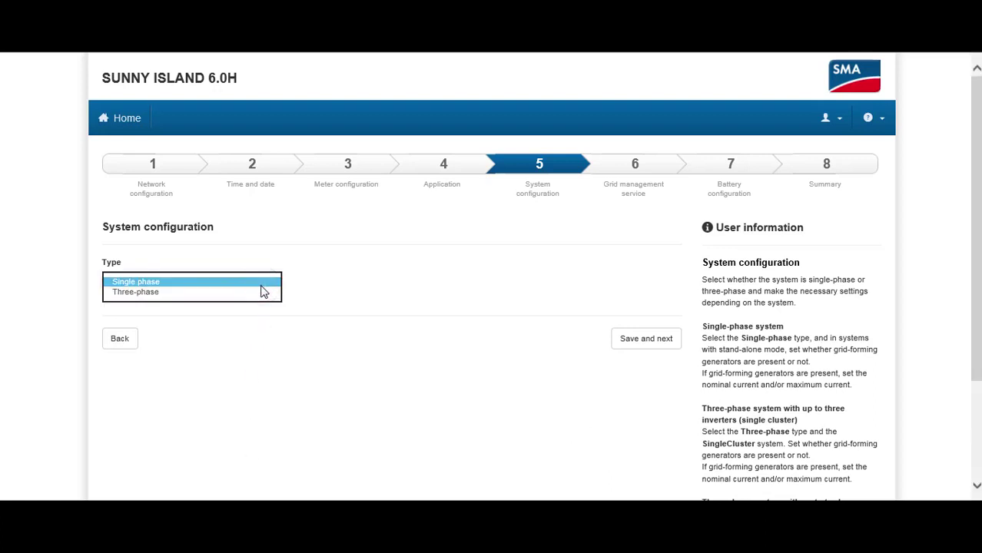
click(262, 284)
click(354, 303)
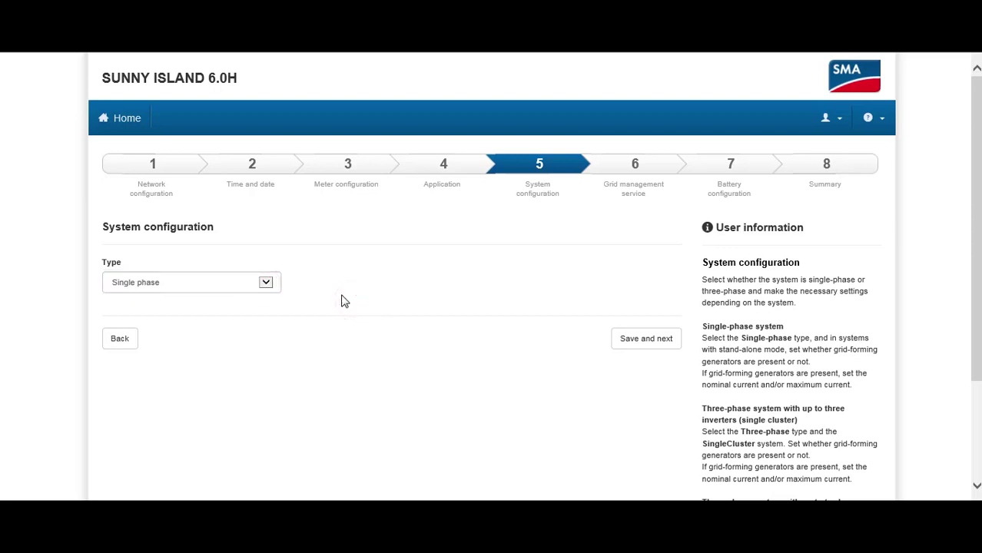
click(642, 337)
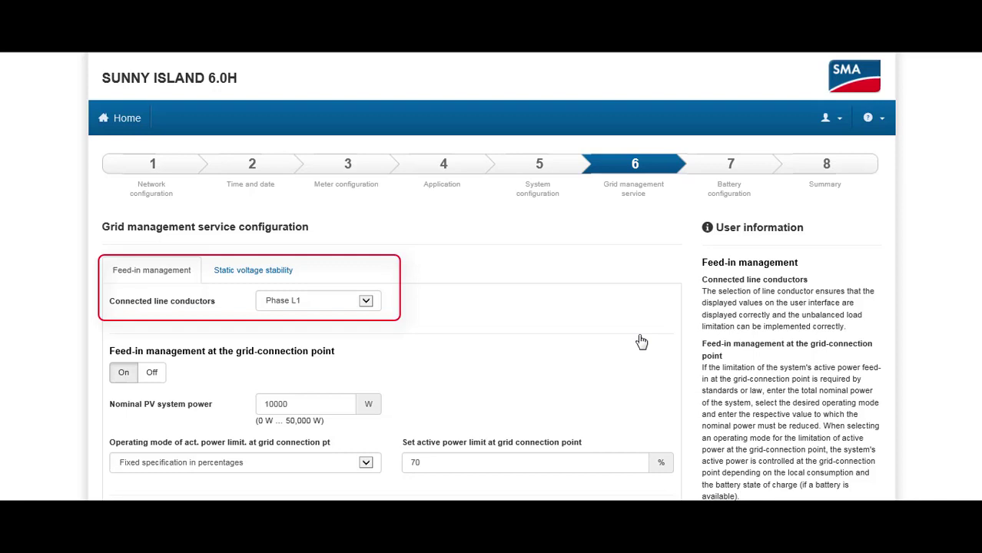
click(367, 301)
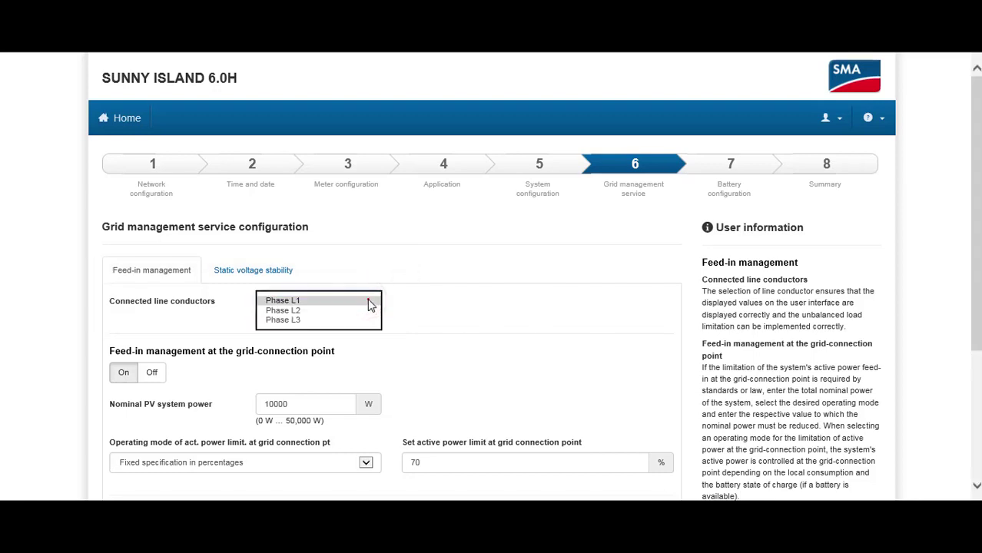
click(368, 304)
click(414, 302)
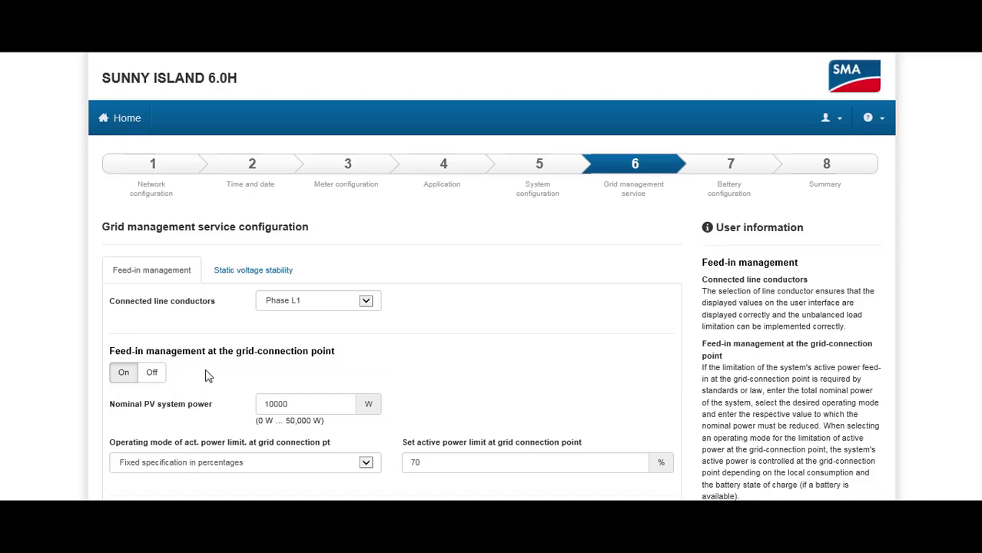
Step: Turn off feed-in management and set the maximum unbalanced load to 3600 W
click(153, 375)
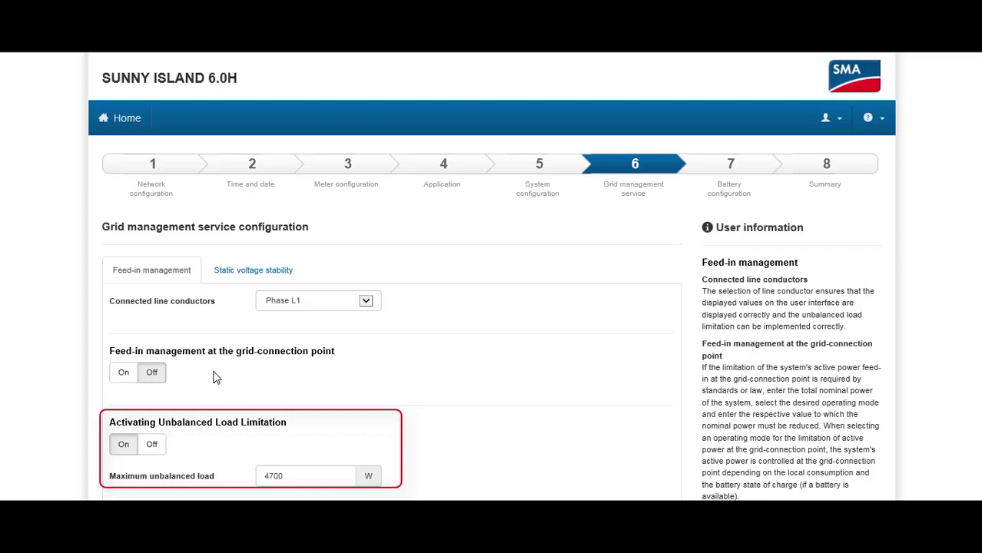
scroll(222, 439, down, 3)
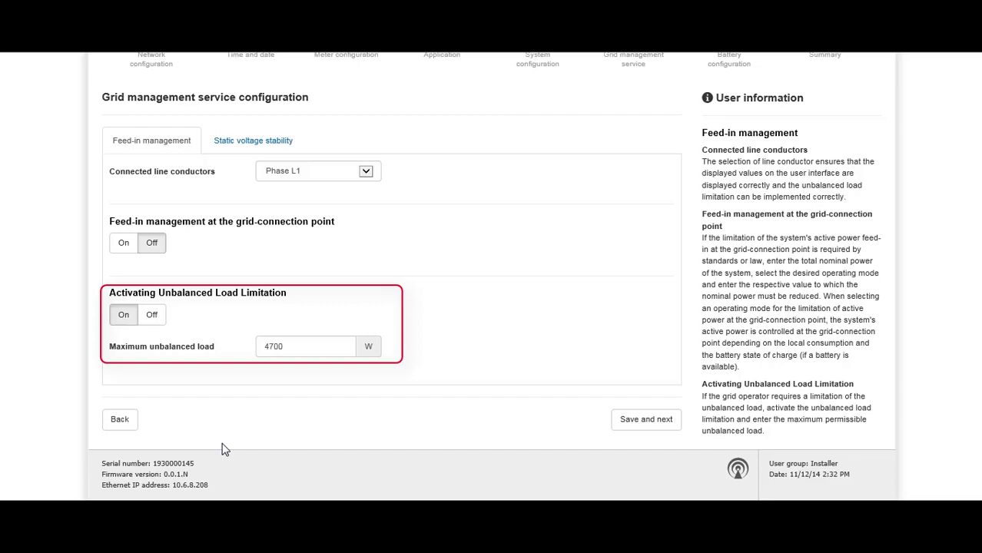
triple_click(295, 346)
text(3600)
click(438, 339)
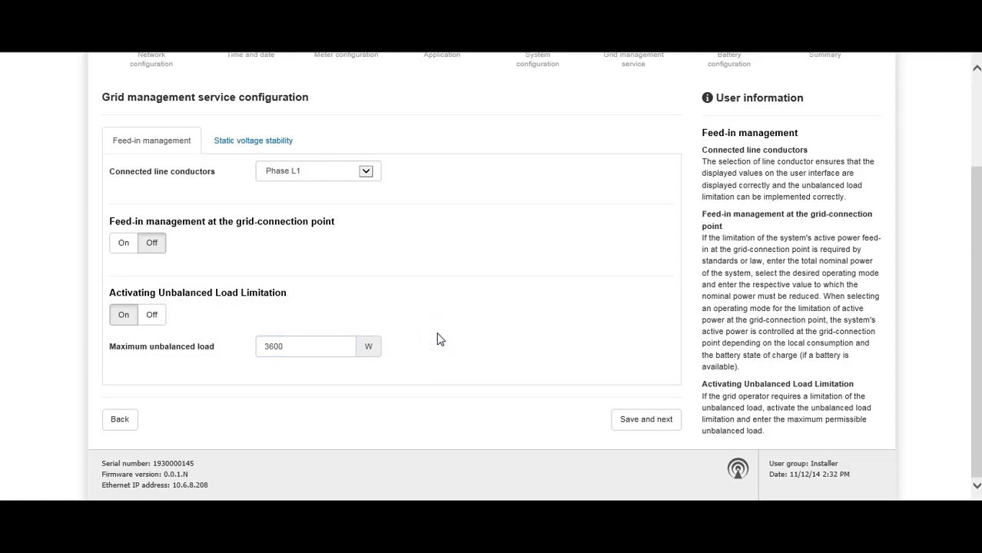
Step: Save grid management, then save the Lithium-Ion battery with 150 Ah nominal capacity
click(655, 418)
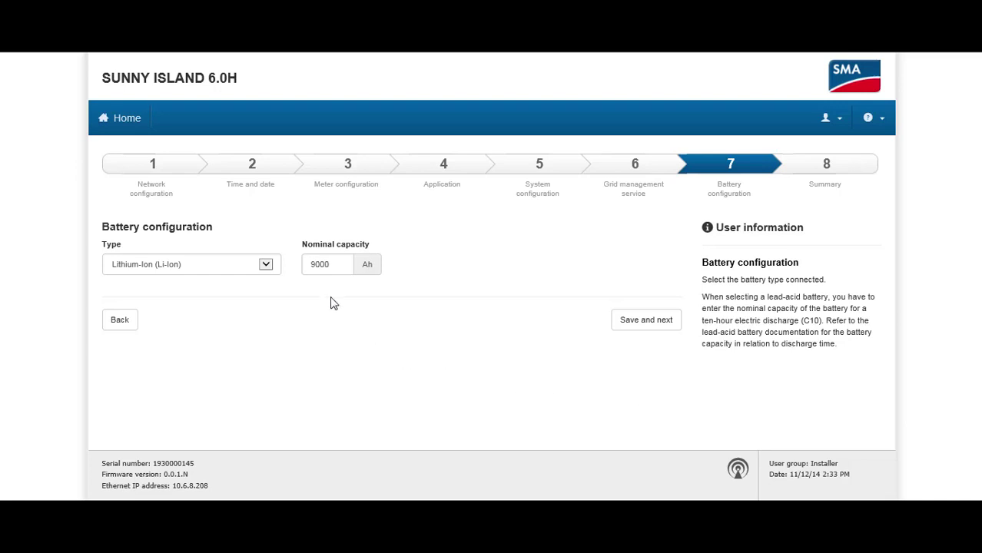
click(337, 264)
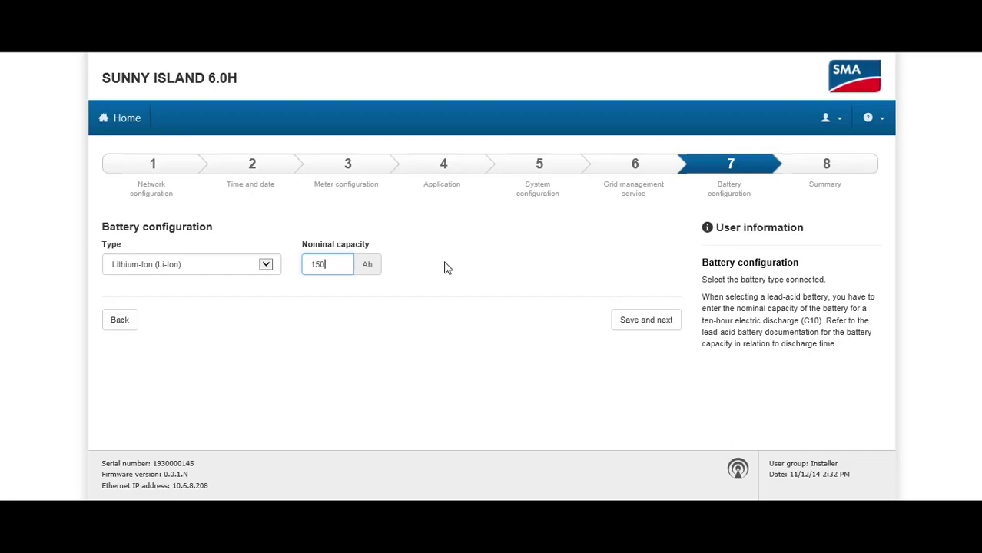
click(631, 321)
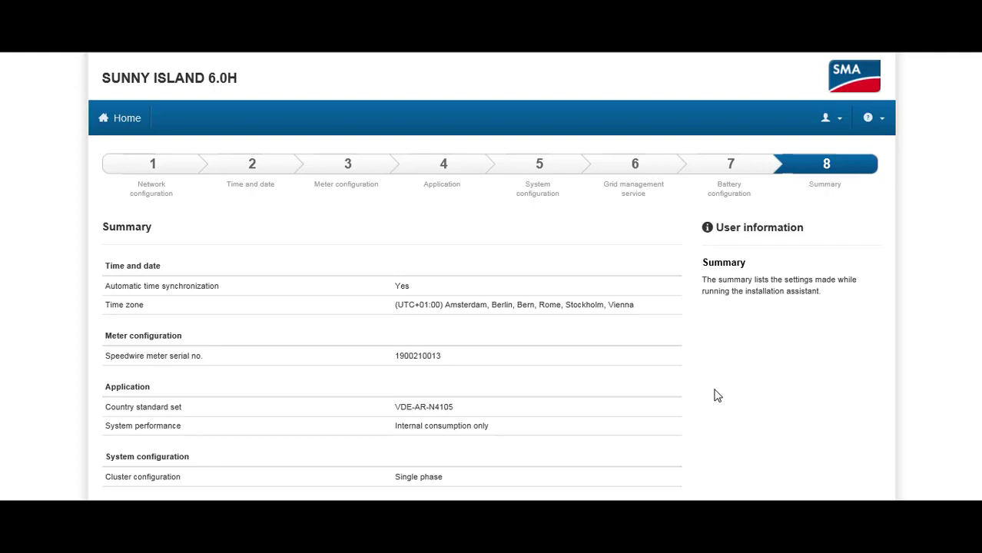
Step: Scroll the Summary to review grid management and the 150 Ah Lithium-Ion battery
scroll(716, 397, down, 5)
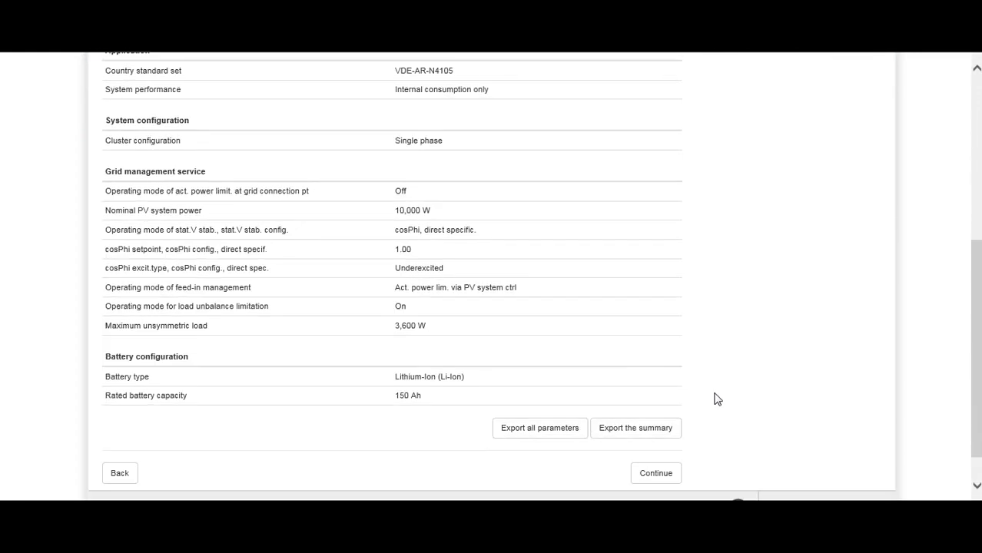
click(651, 434)
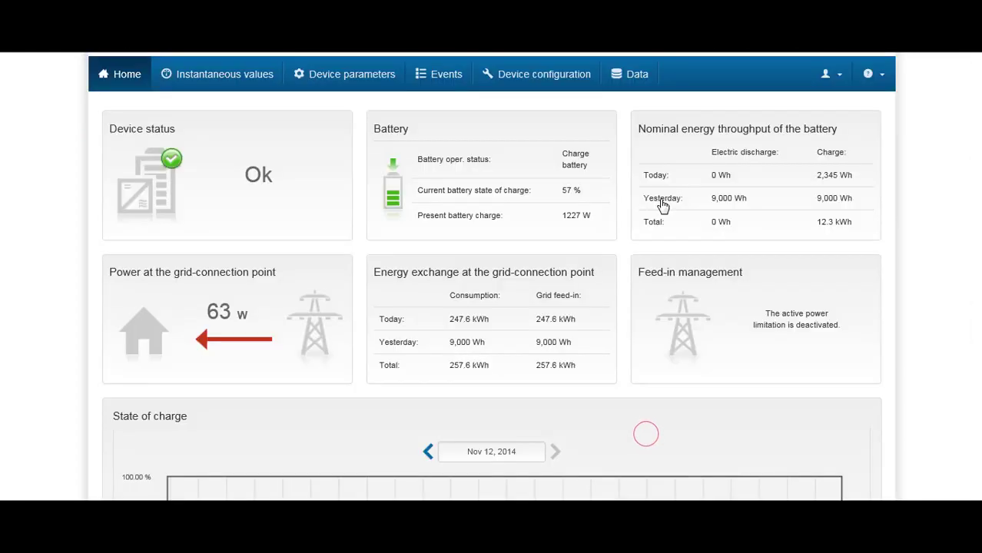